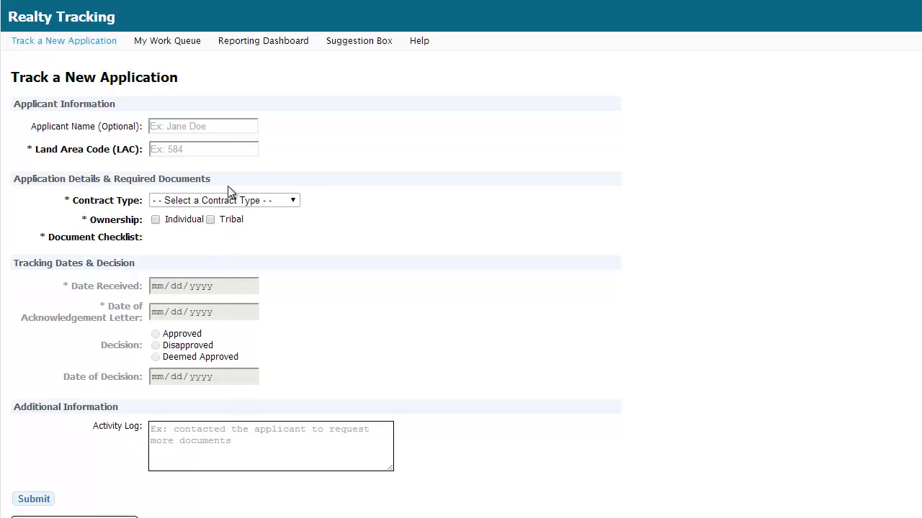
# Open My Work Queue and look through the status views available for filtering the applications
pyautogui.click(165, 42)
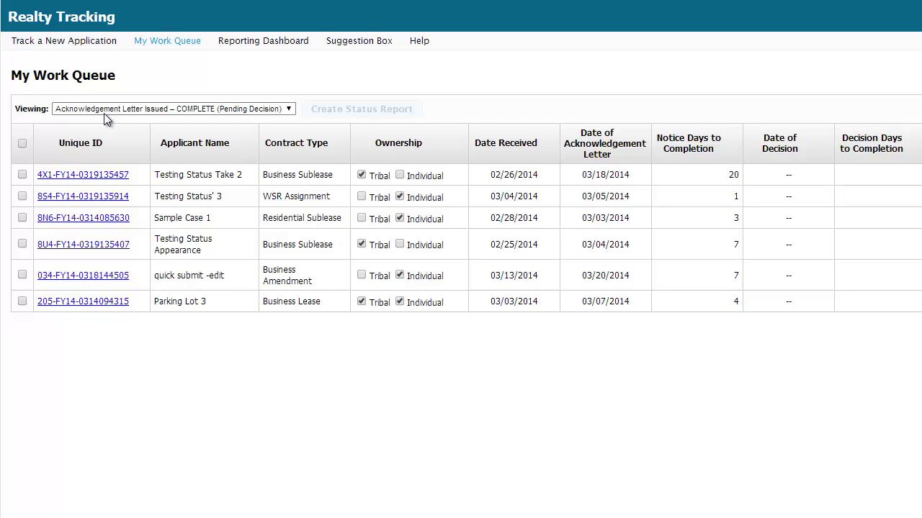
pyautogui.click(285, 112)
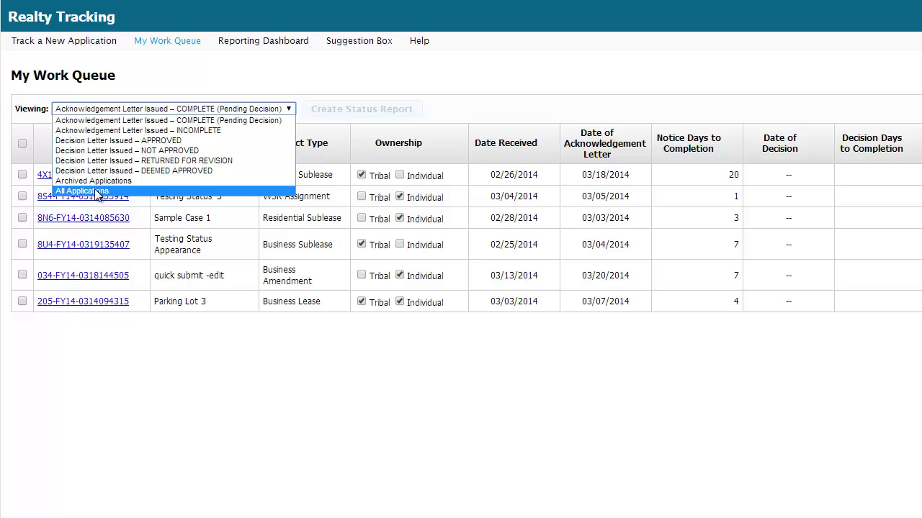
pyautogui.click(128, 371)
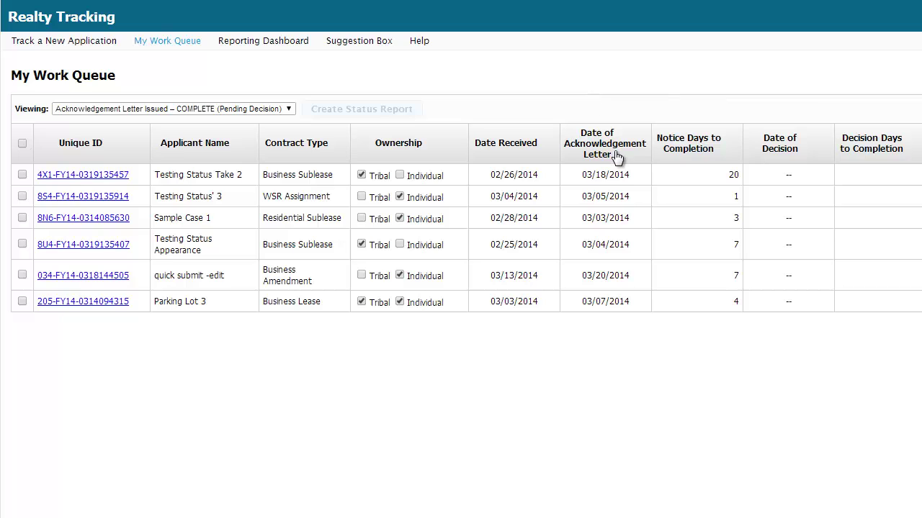
# Open the Testing Status Take 2 application for editing and review its details down to the decision section
pyautogui.click(72, 177)
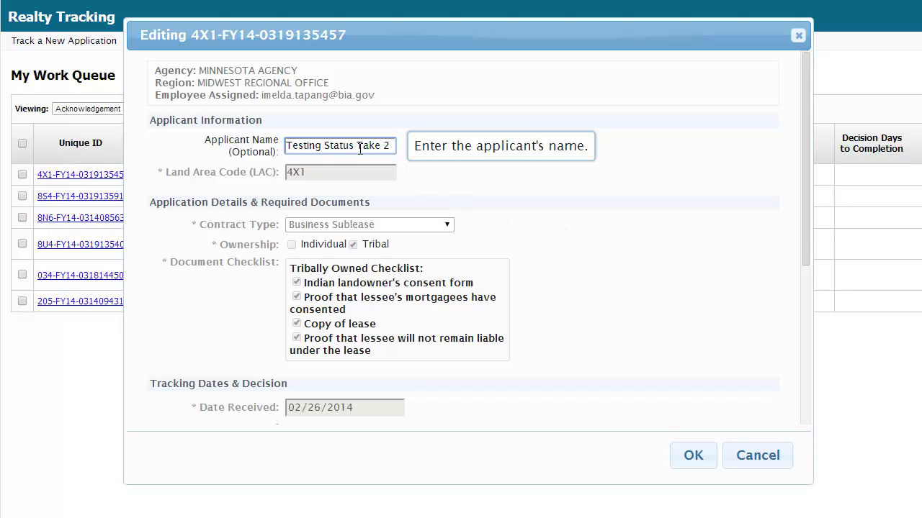
pyautogui.click(323, 171)
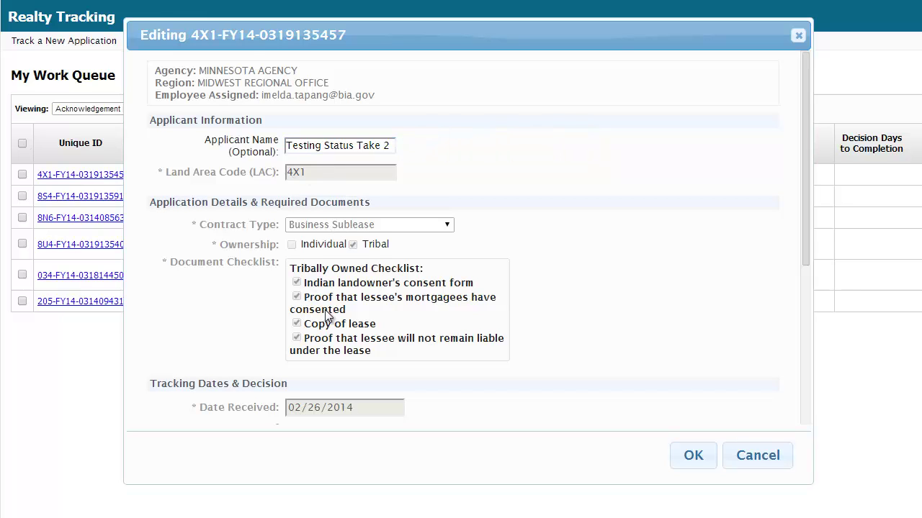
pyautogui.scroll(-2, 326, 321)
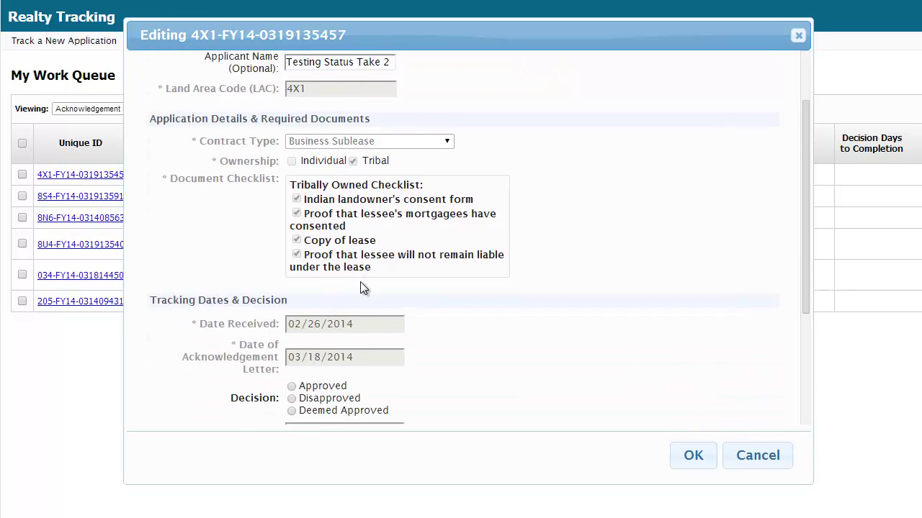
pyautogui.scroll(-3, 362, 287)
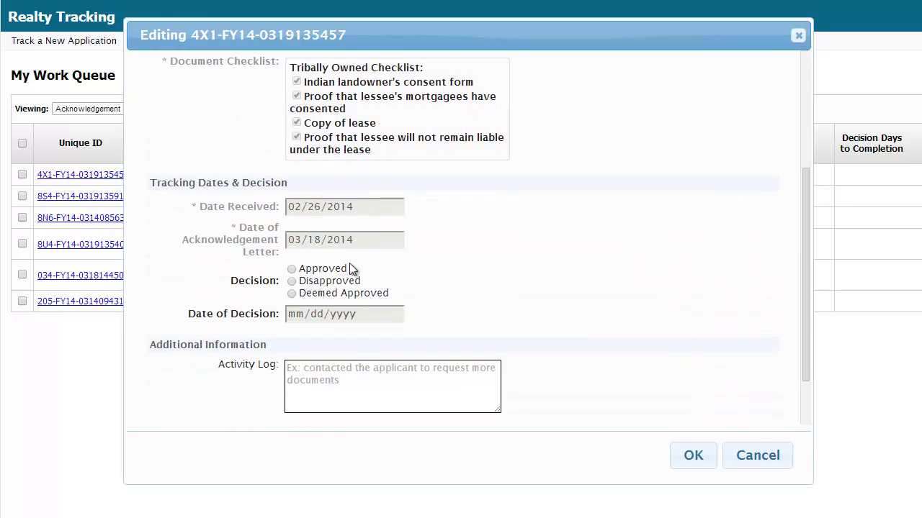
# Mark the application's decision as Approved and set the Date of Decision to 03/17/2014
pyautogui.click(292, 270)
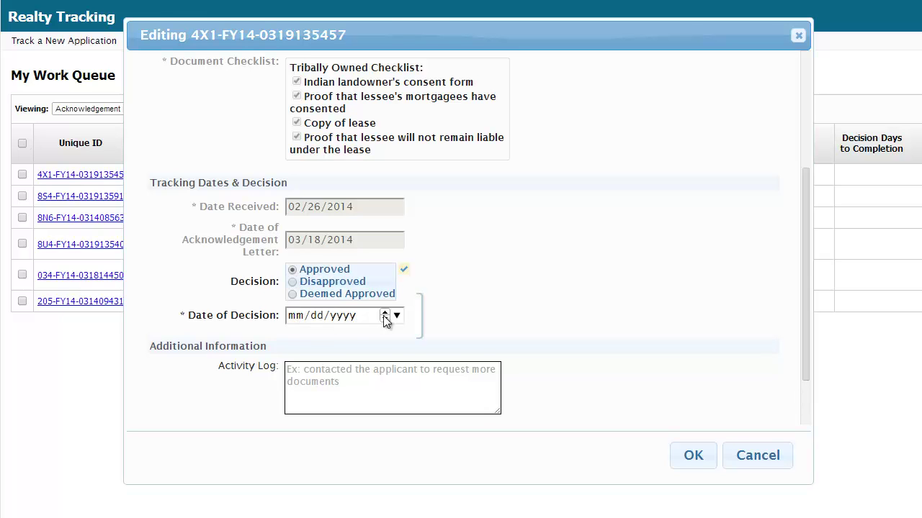
pyautogui.scroll(-2, 398, 315)
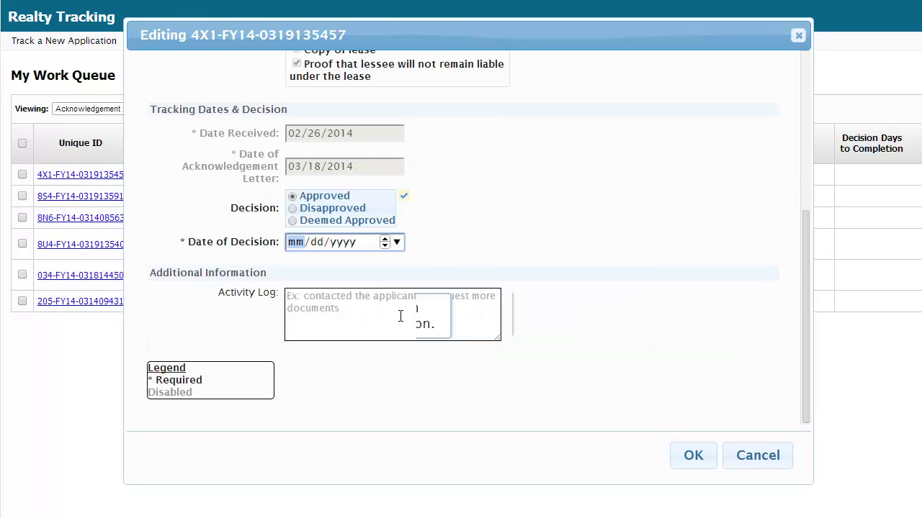
pyautogui.click(401, 241)
pyautogui.click(330, 353)
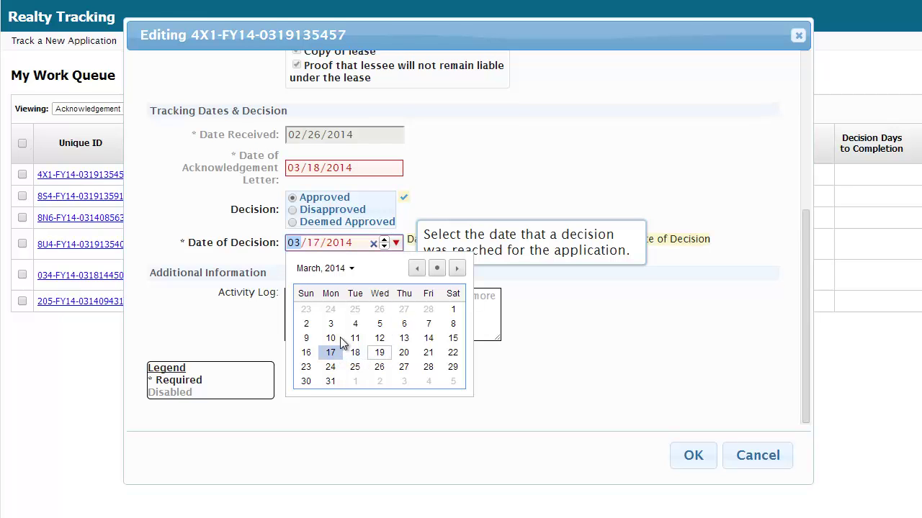
# Set the Date of Decision to 03/19/2014, review the application's details and save the changes
pyautogui.scroll(5, 438, 217)
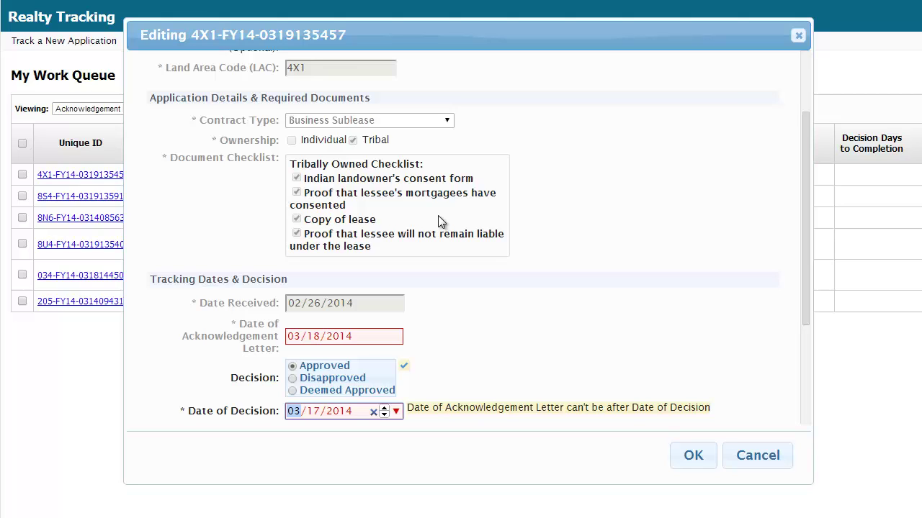
pyautogui.scroll(-3, 437, 215)
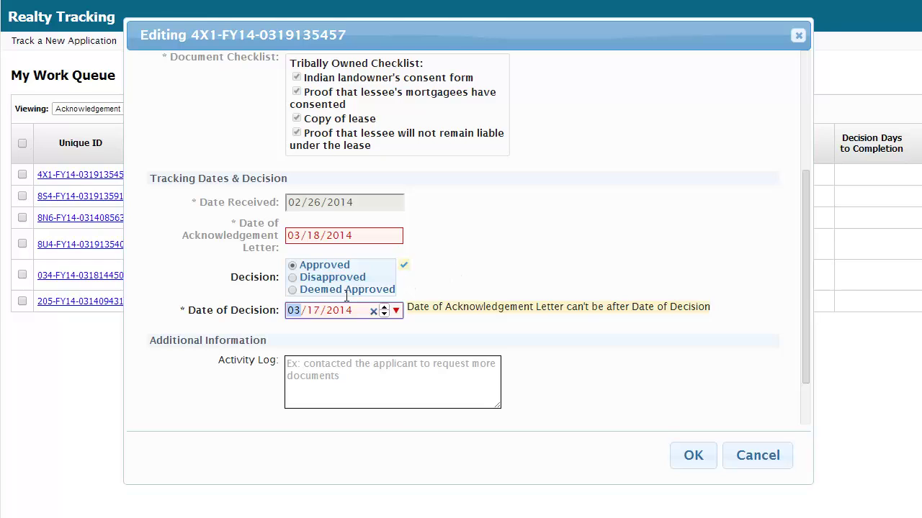
pyautogui.click(396, 312)
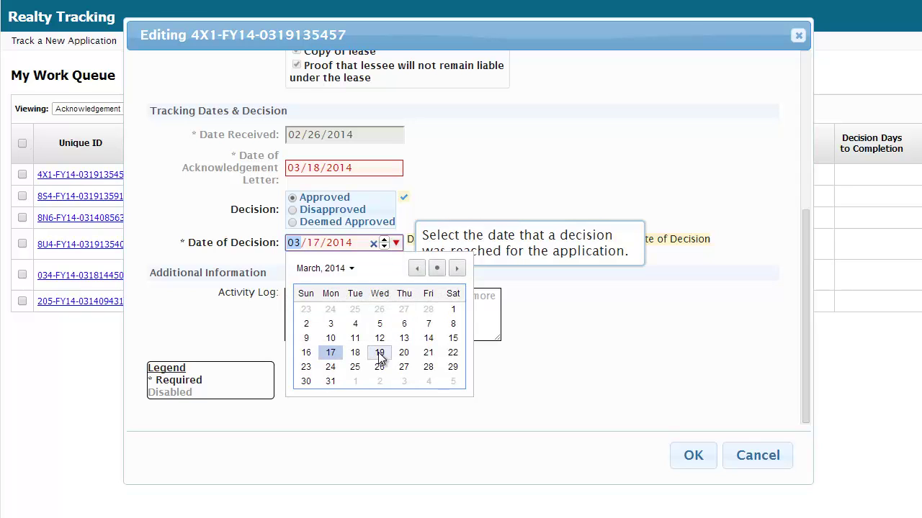
pyautogui.click(379, 352)
pyautogui.click(500, 165)
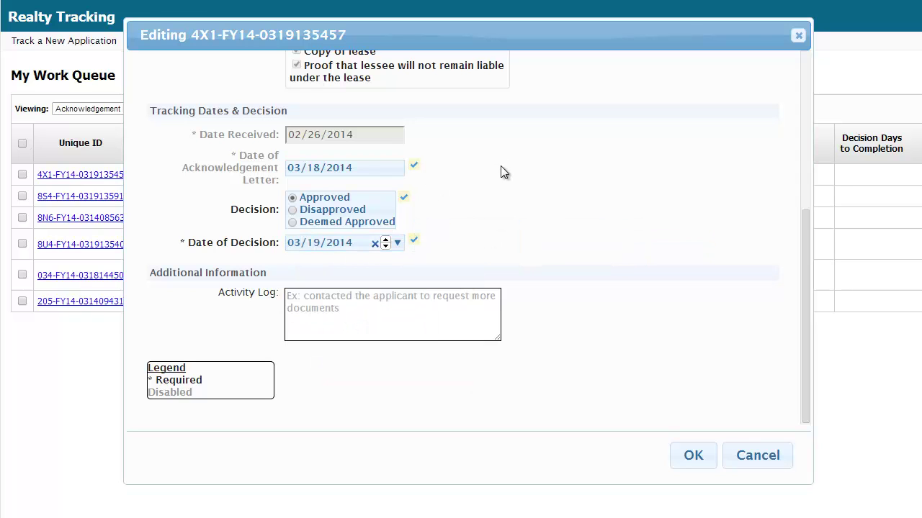
pyautogui.scroll(5, 315, 309)
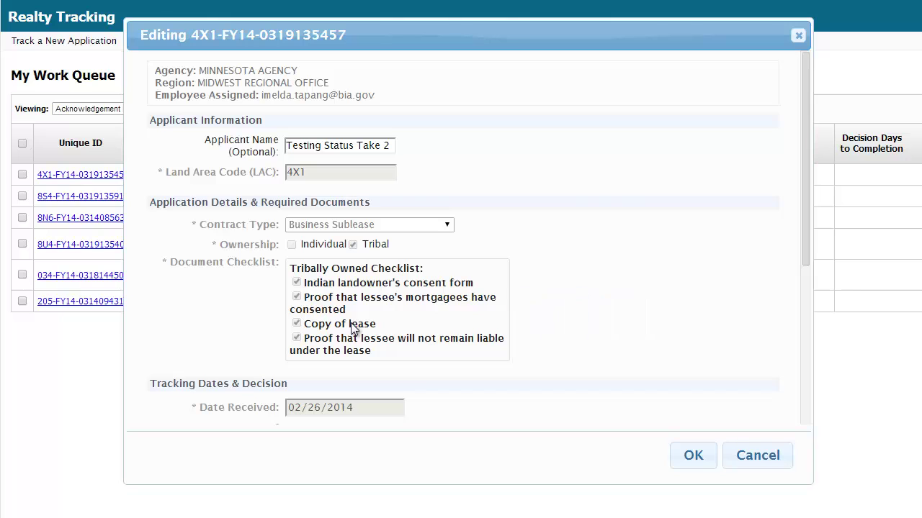
pyautogui.scroll(-4, 588, 358)
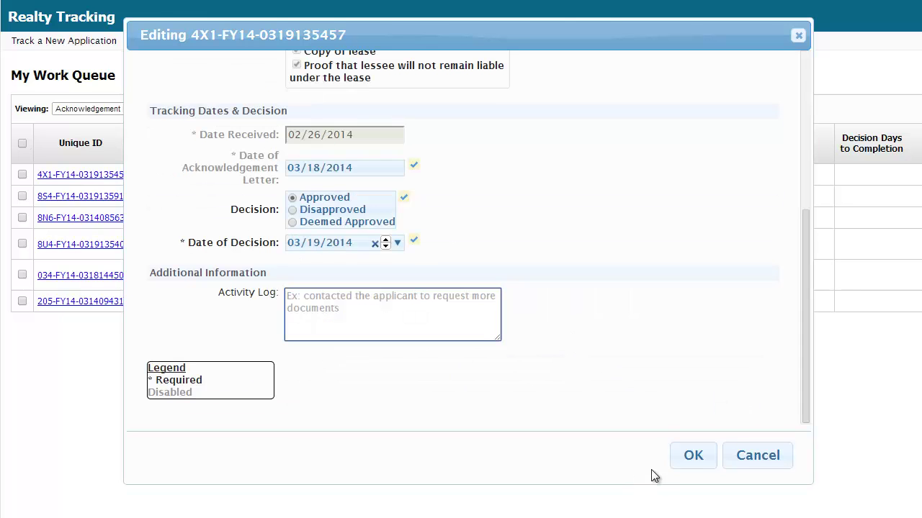
pyautogui.click(683, 461)
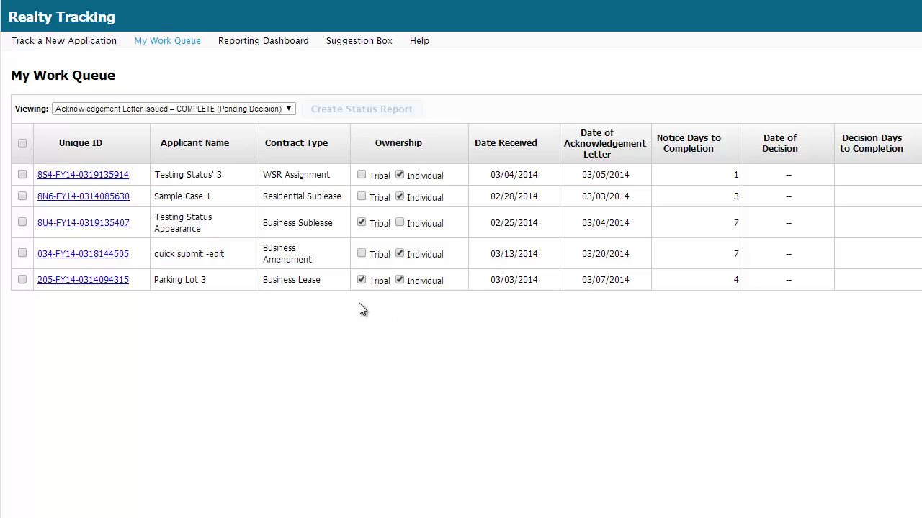
# Filter the queue to Decision Letter Issued – APPROVED and create a status report for the Parking Lot 2 application
pyautogui.click(262, 114)
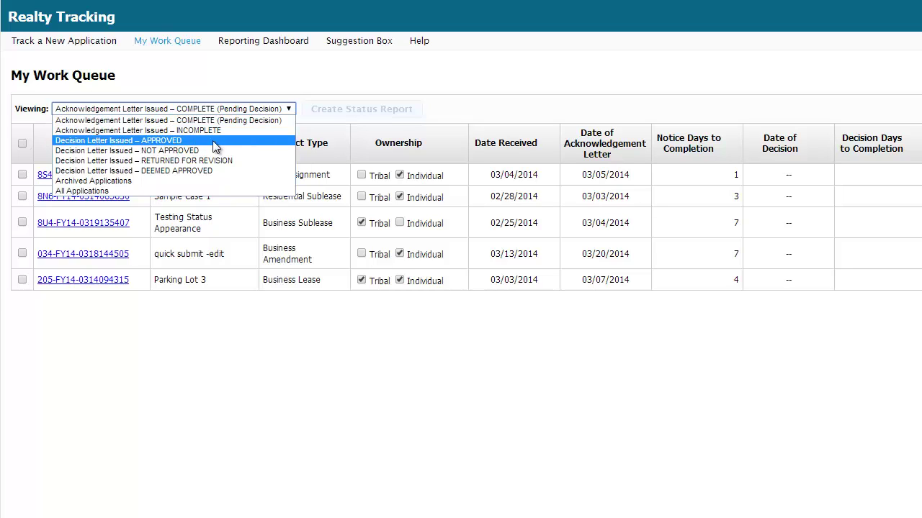
pyautogui.click(78, 191)
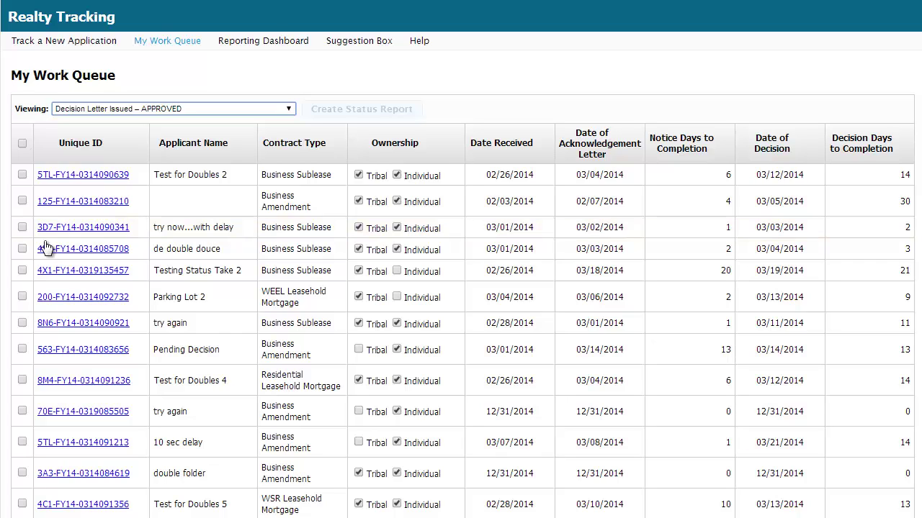
pyautogui.click(22, 296)
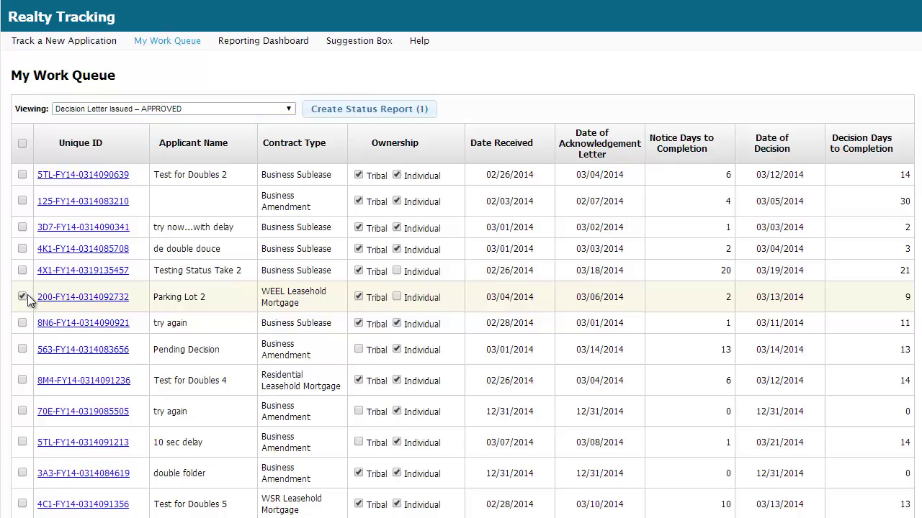
pyautogui.click(335, 110)
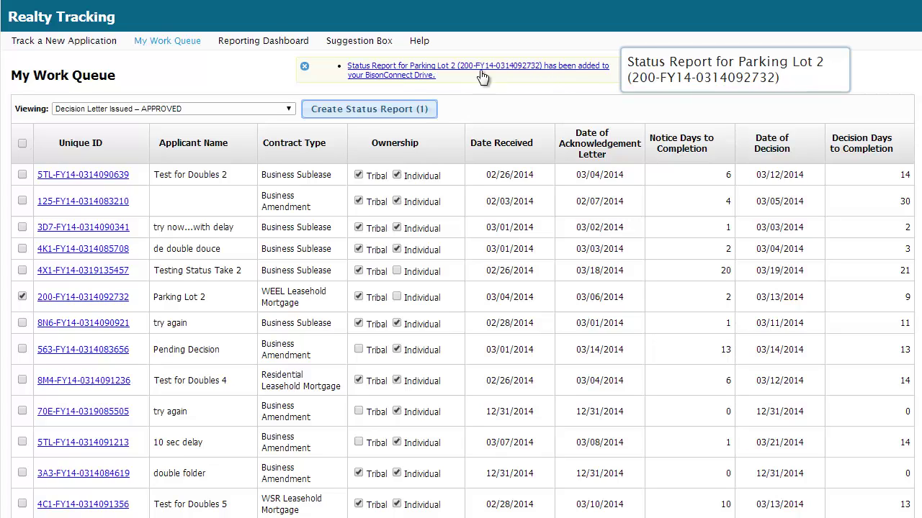
# Open the newly created Parking Lot 2 status report and read through it
pyautogui.click(396, 75)
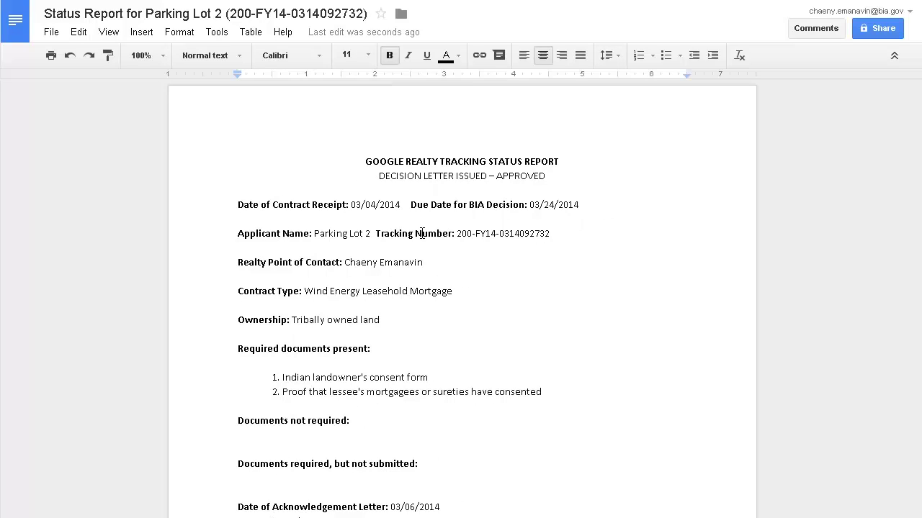
pyautogui.scroll(-3, 422, 232)
pyautogui.scroll(3, 421, 233)
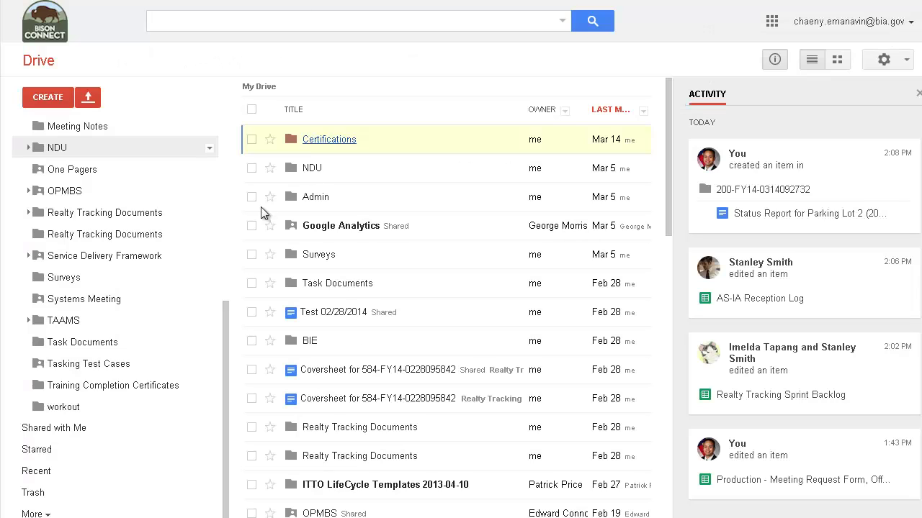
# In BisonConnect Drive, open the Realty Tracking Documents folder and look at its Status Reports folder
pyautogui.click(38, 217)
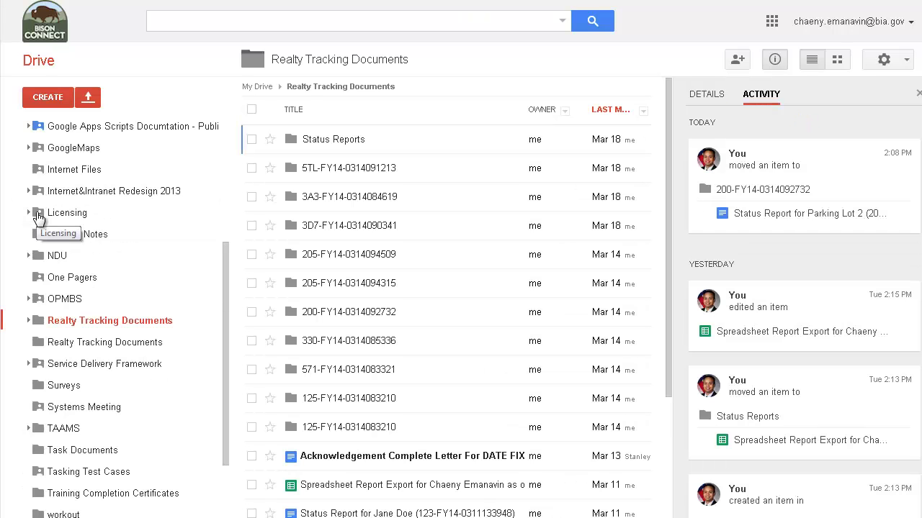
pyautogui.click(294, 143)
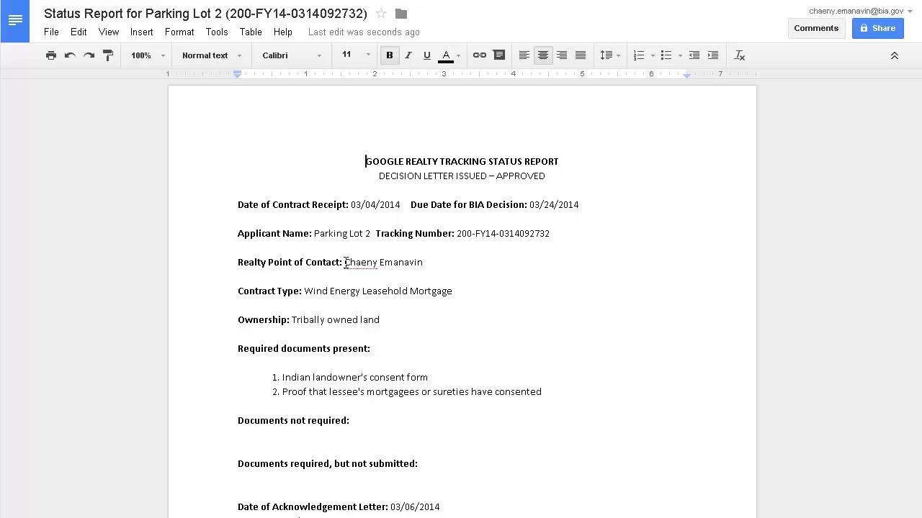
# In the Parking Lot 2 status report, examine the point of contact, required documents, and acknowledgement and decision dates
pyautogui.moveTo(344, 262); pyautogui.dragTo(404, 262)
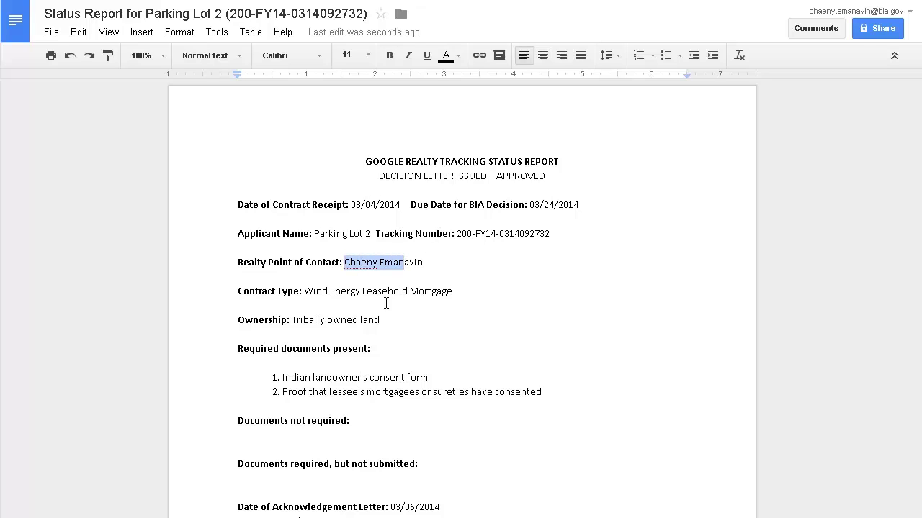
pyautogui.click(378, 330)
pyautogui.scroll(-3, 378, 329)
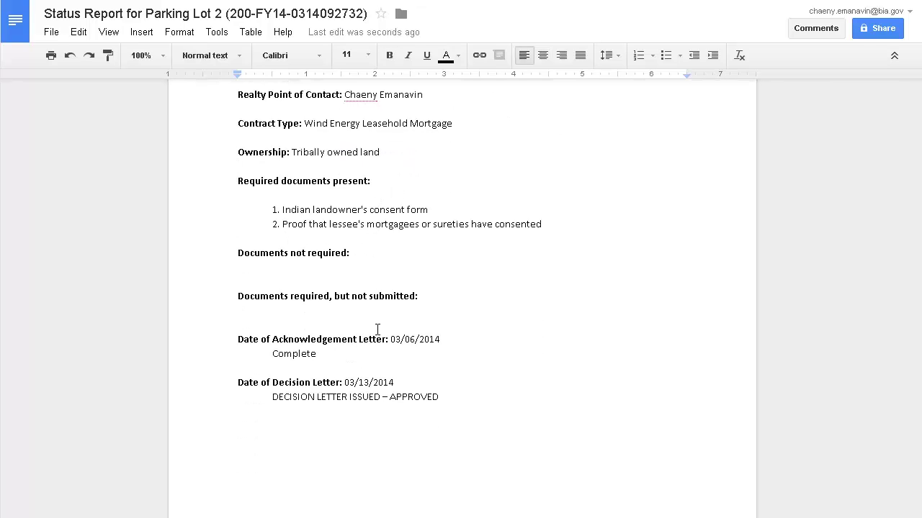
pyautogui.scroll(3, 378, 330)
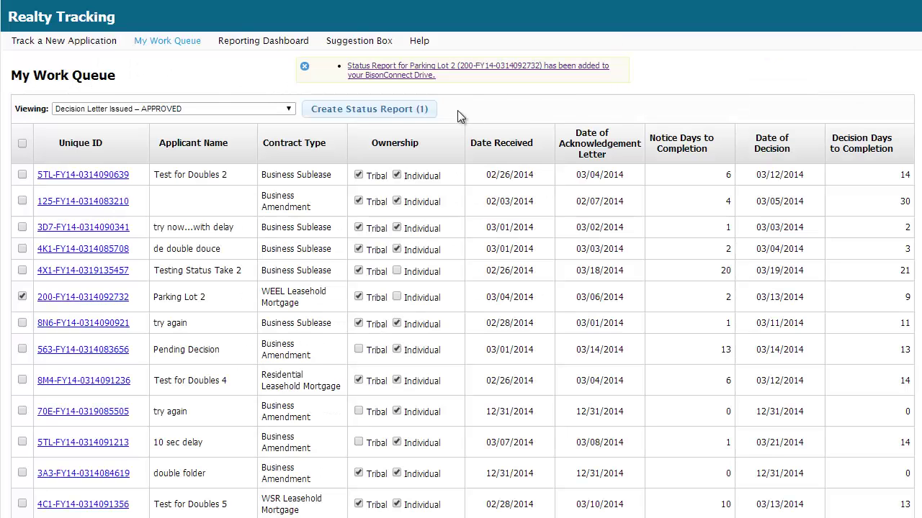